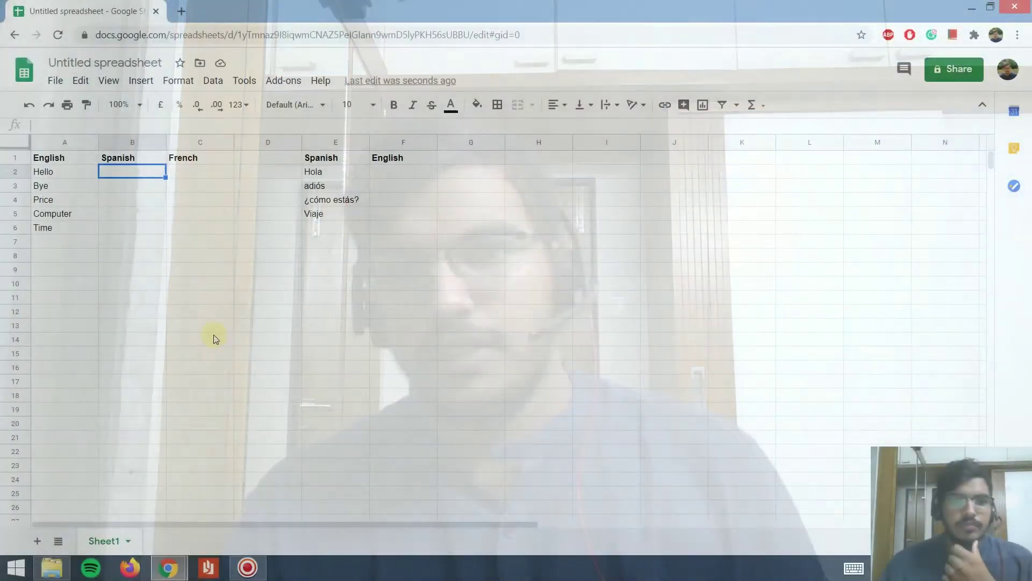
Step: Browse the empty Spanish and French cells and source words, then select B2 beside Hello
{"action": "left_click", "coordinate": [111, 230]}
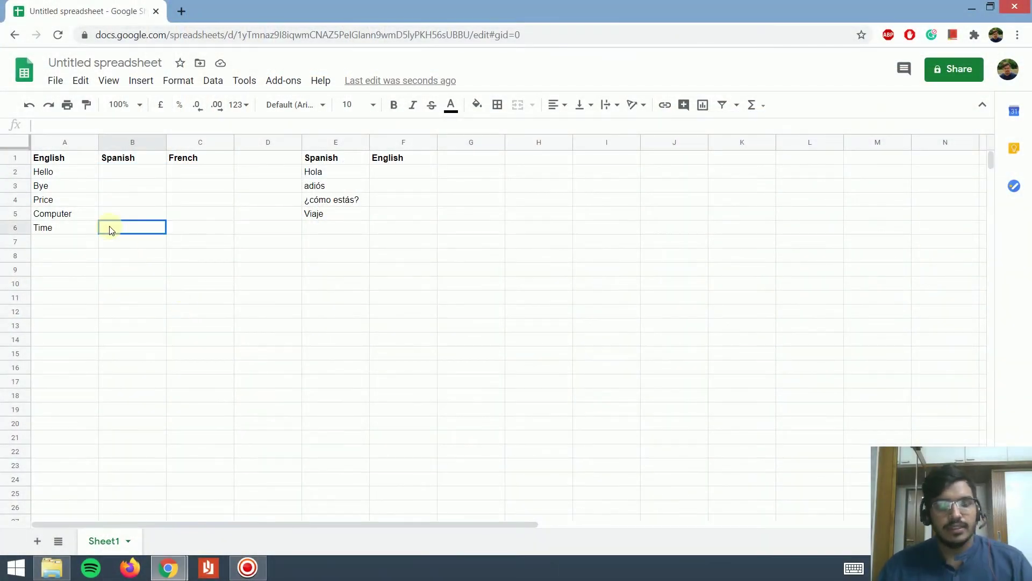
{"action": "left_click", "coordinate": [105, 212]}
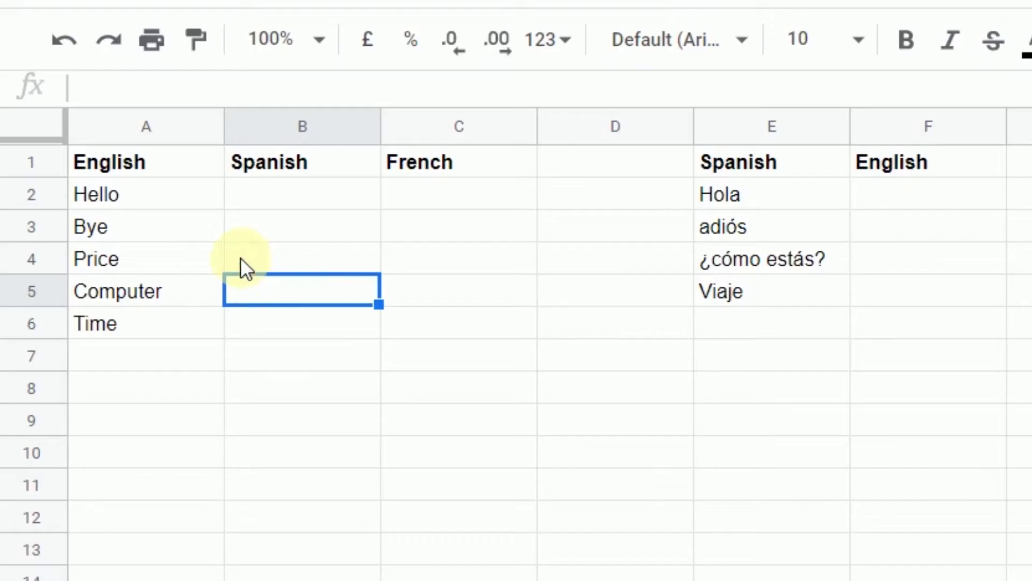
{"action": "left_click", "coordinate": [172, 258]}
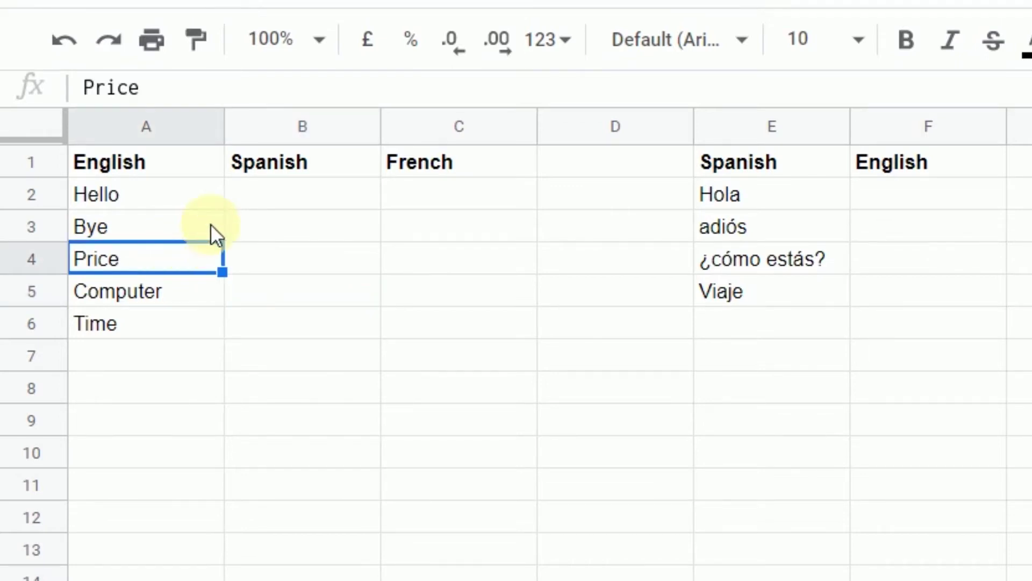
{"action": "left_click", "coordinate": [287, 202]}
{"action": "left_click", "coordinate": [435, 226]}
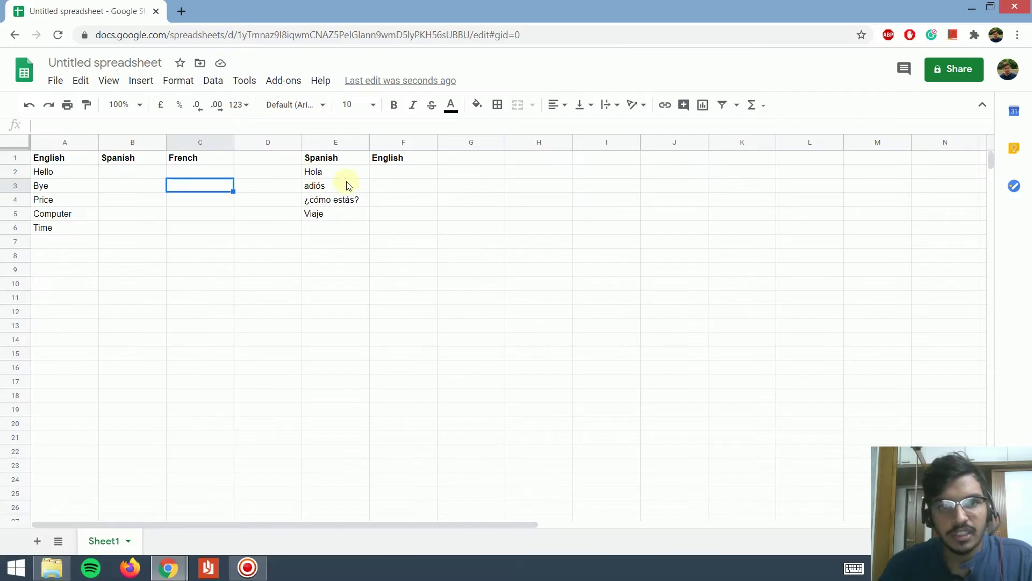
{"action": "left_click", "coordinate": [340, 187]}
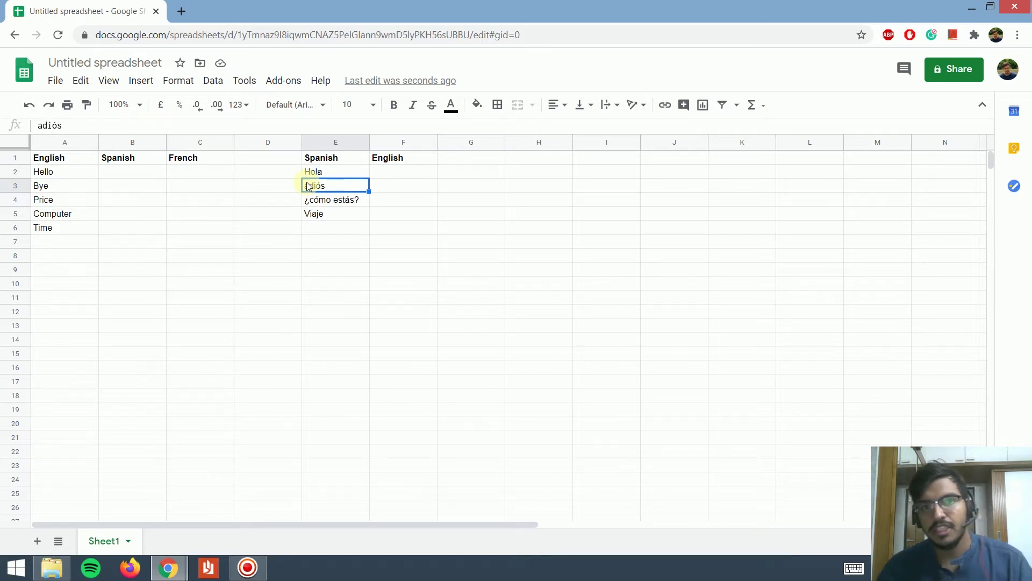
{"action": "left_click", "coordinate": [240, 182]}
{"action": "left_click", "coordinate": [189, 188]}
{"action": "left_click", "coordinate": [117, 169]}
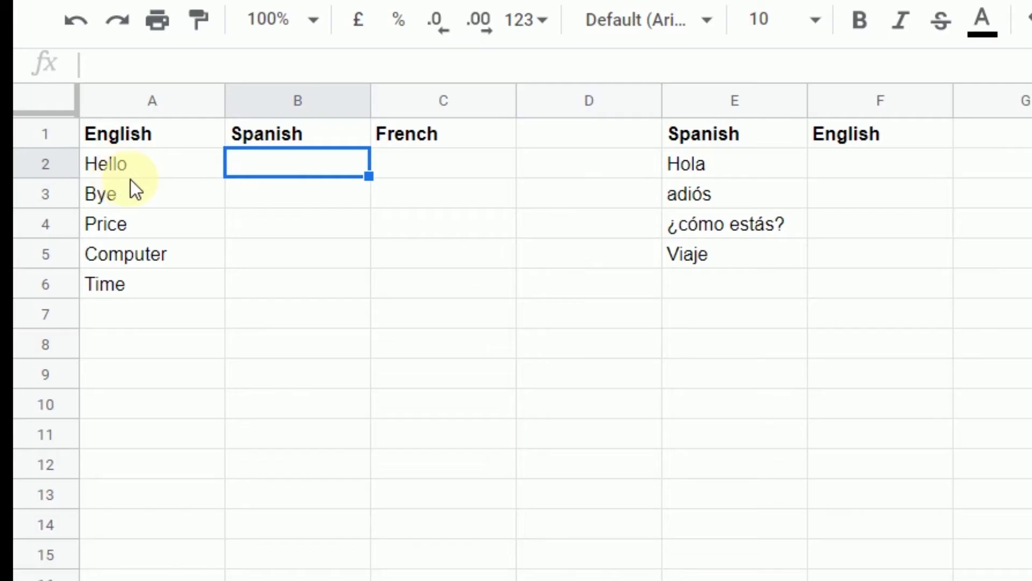
{"action": "type", "text": "="}
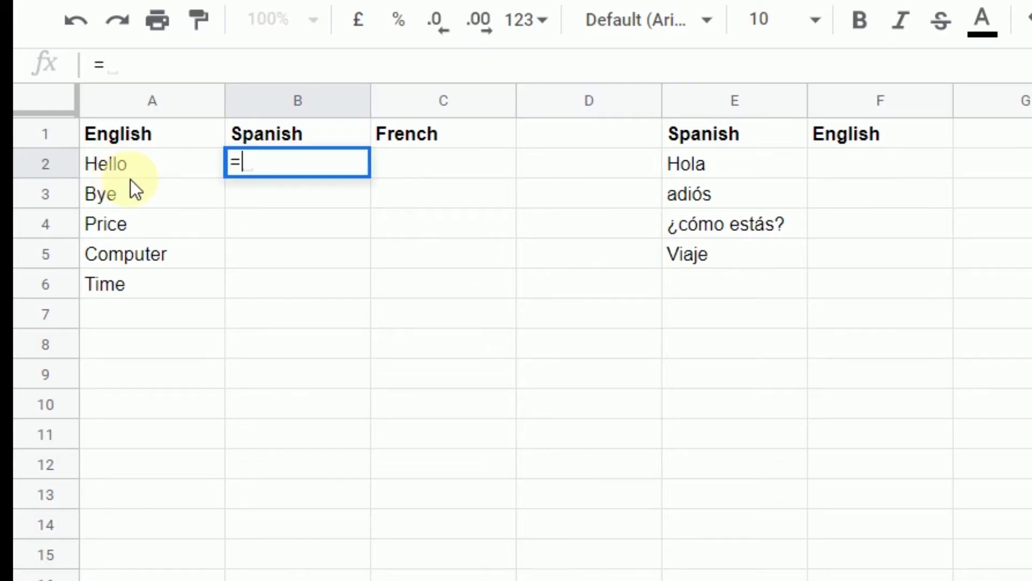
{"action": "type", "text": "goo"}
Step: Enter =GOOGLETRANSLATE(A2,"en","es") in B2 so it shows Hola
{"action": "key", "text": "Down"}
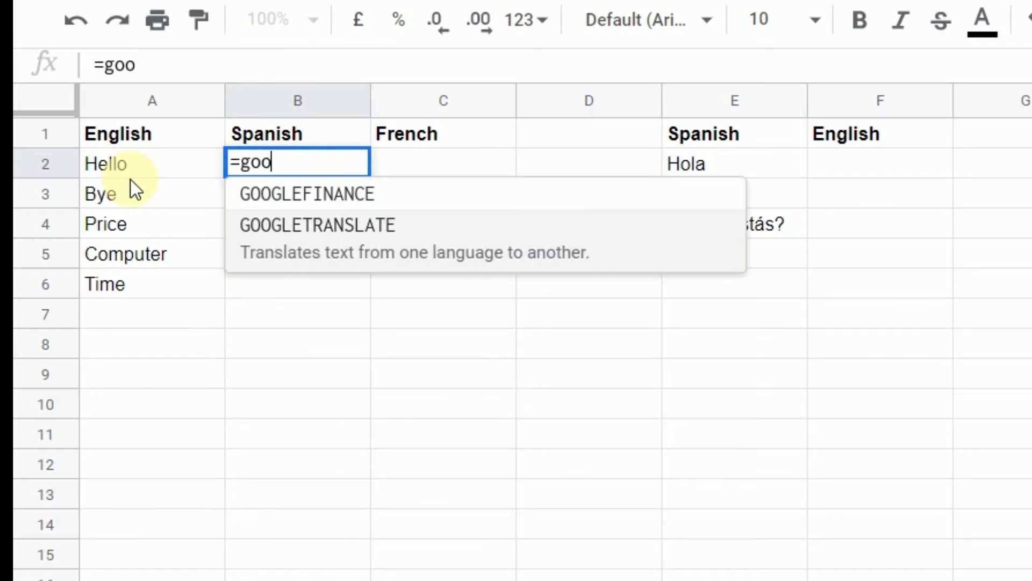
{"action": "key", "text": "Tab"}
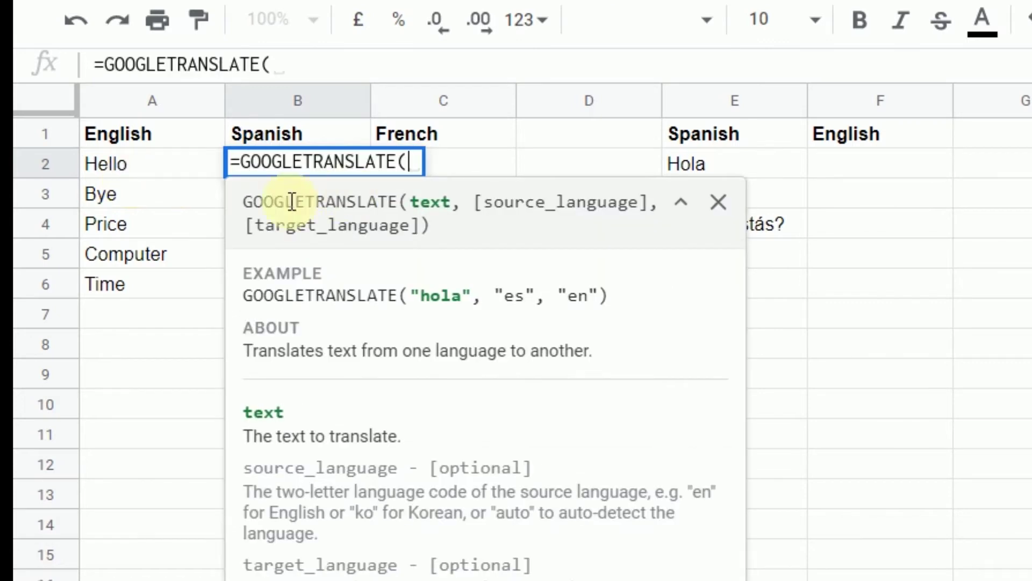
{"action": "left_click", "coordinate": [111, 165]}
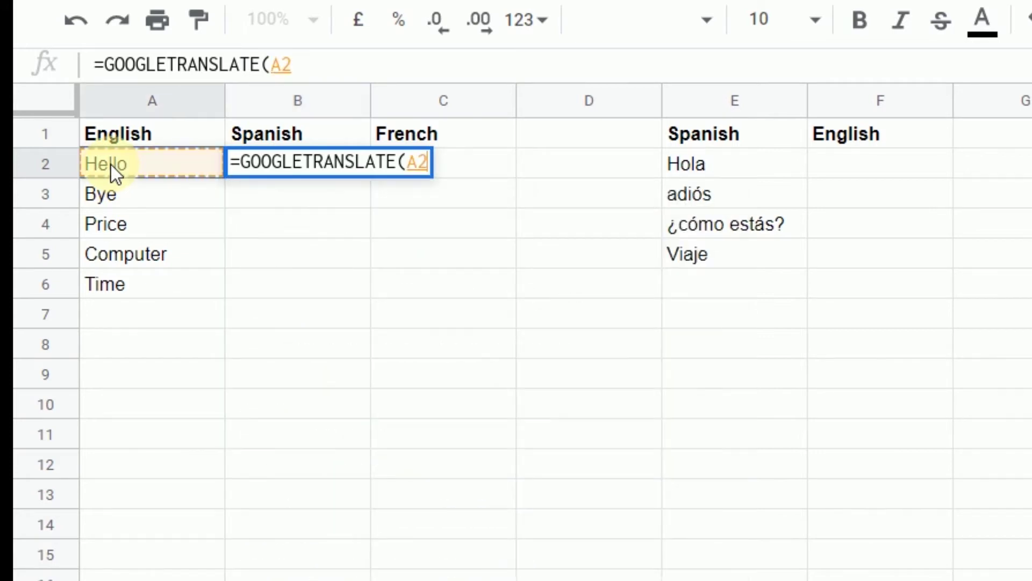
{"action": "type", "text": ","}
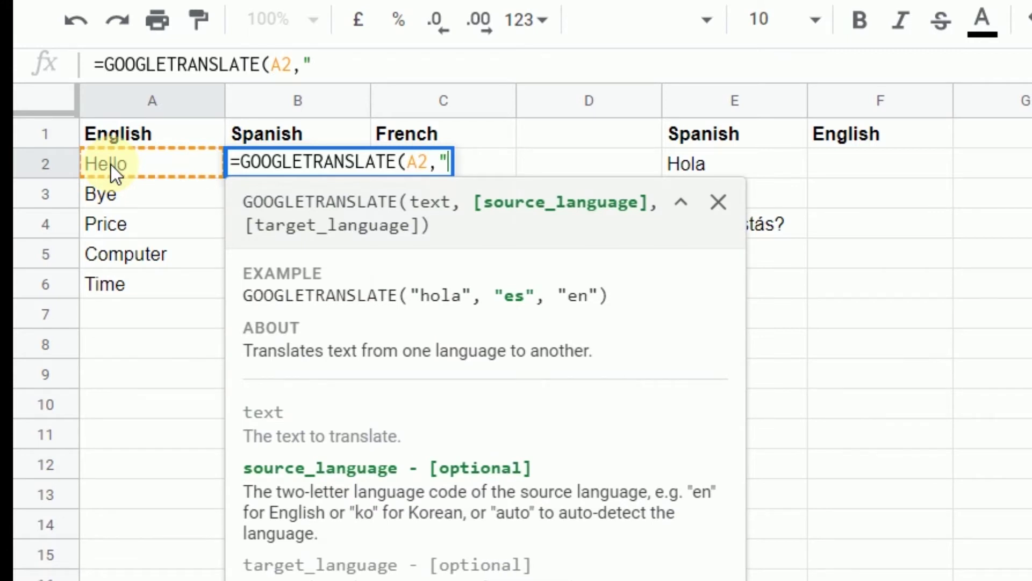
{"action": "type", "text": "en\""}
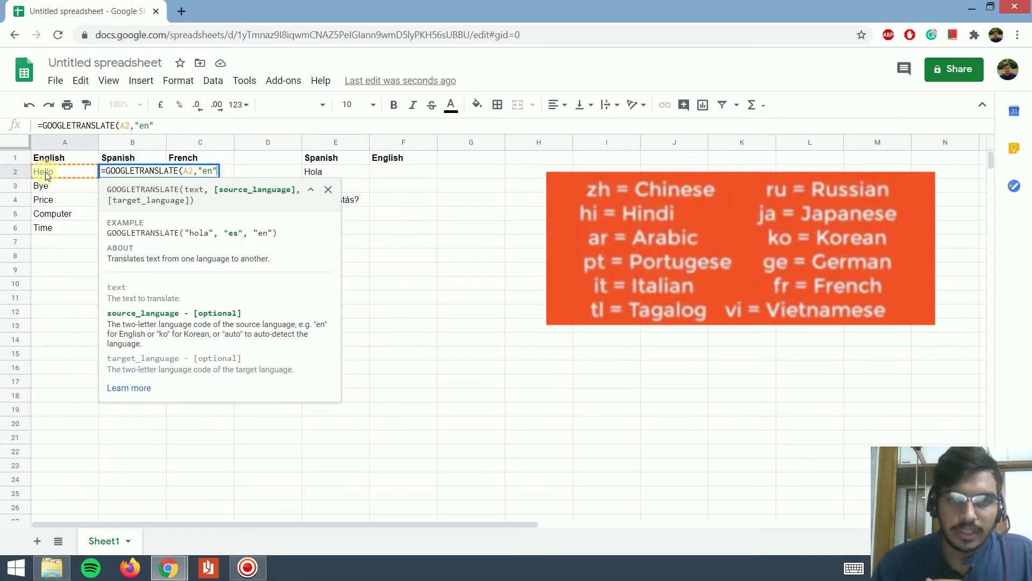
{"action": "type", "text": ","}
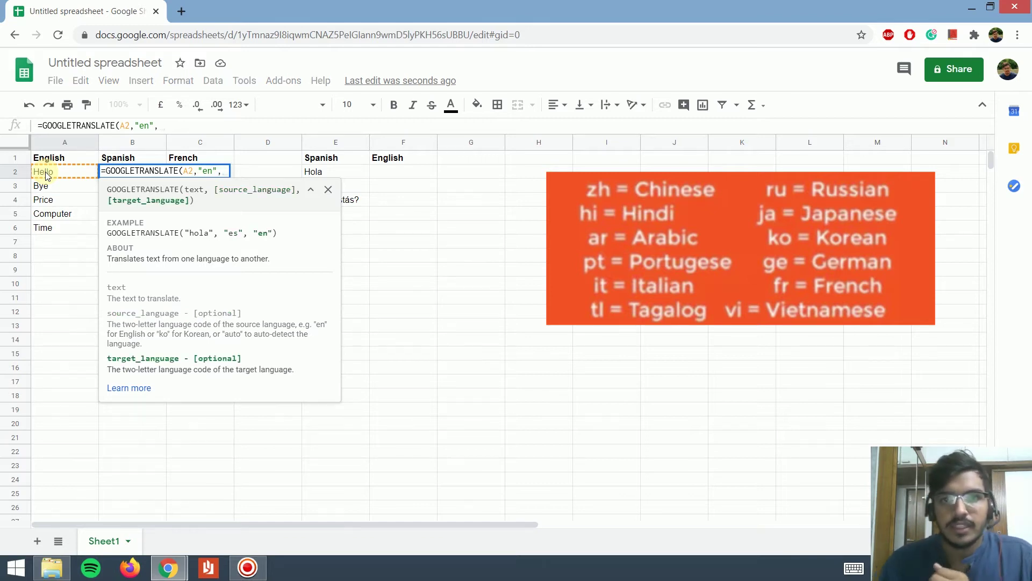
{"action": "type", "text": "\""}
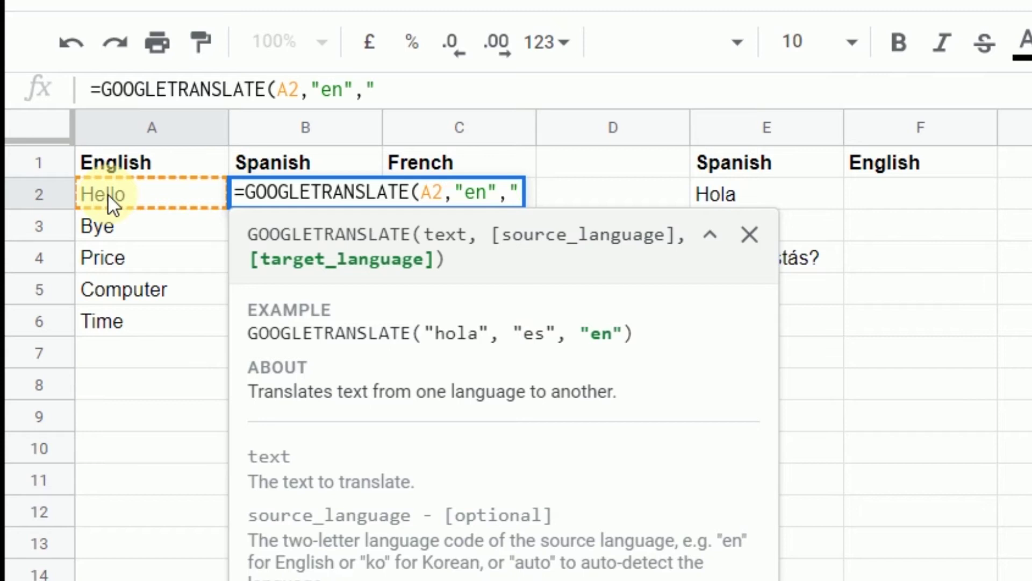
{"action": "type", "text": "es"}
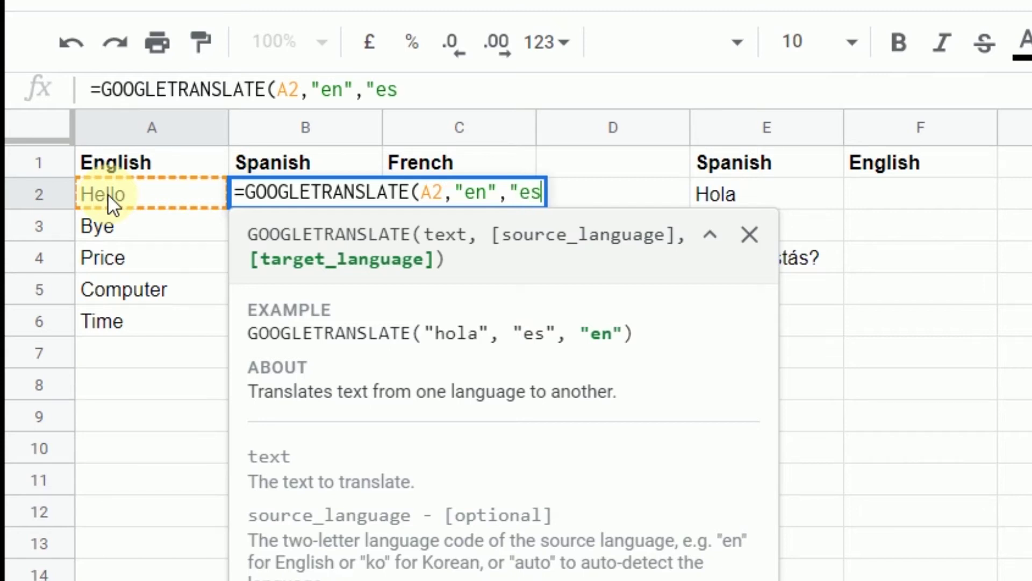
{"action": "type", "text": "\")"}
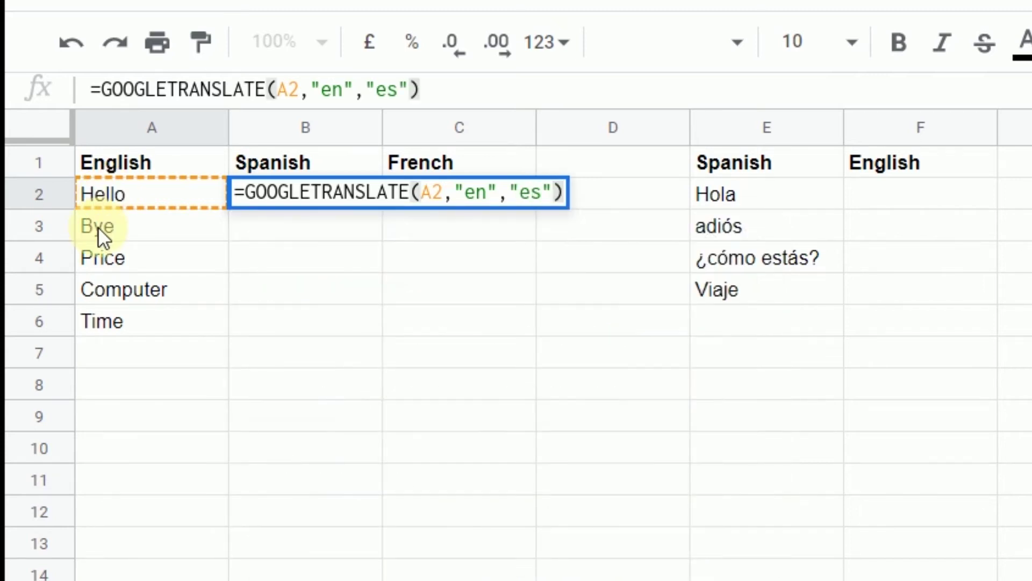
{"action": "key", "text": "Return"}
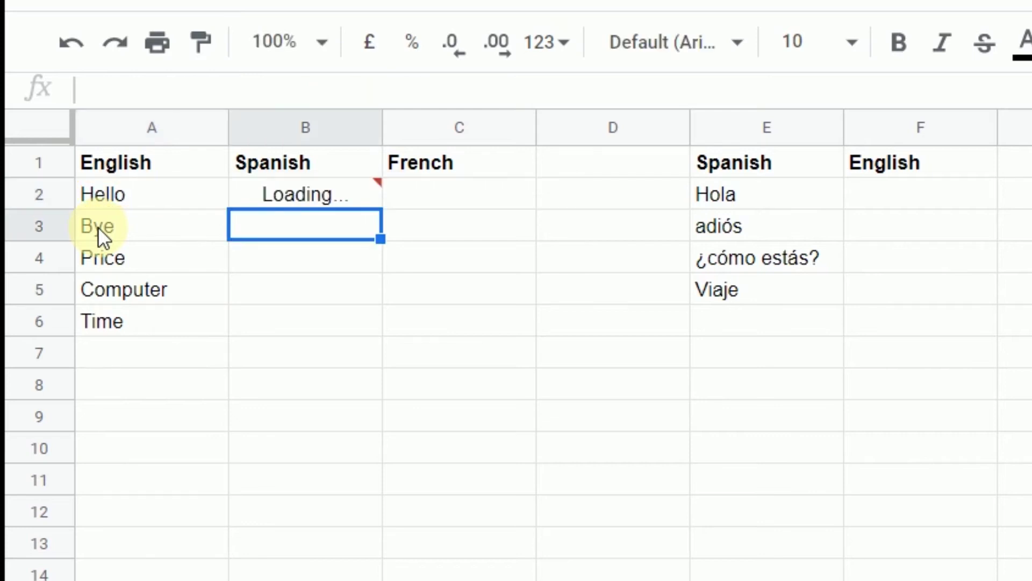
Step: Copy the B2 translation formula down through B6: Adiós, Precio, Computadora, Hora
{"action": "left_click", "coordinate": [323, 181]}
{"action": "left_click", "coordinate": [148, 199]}
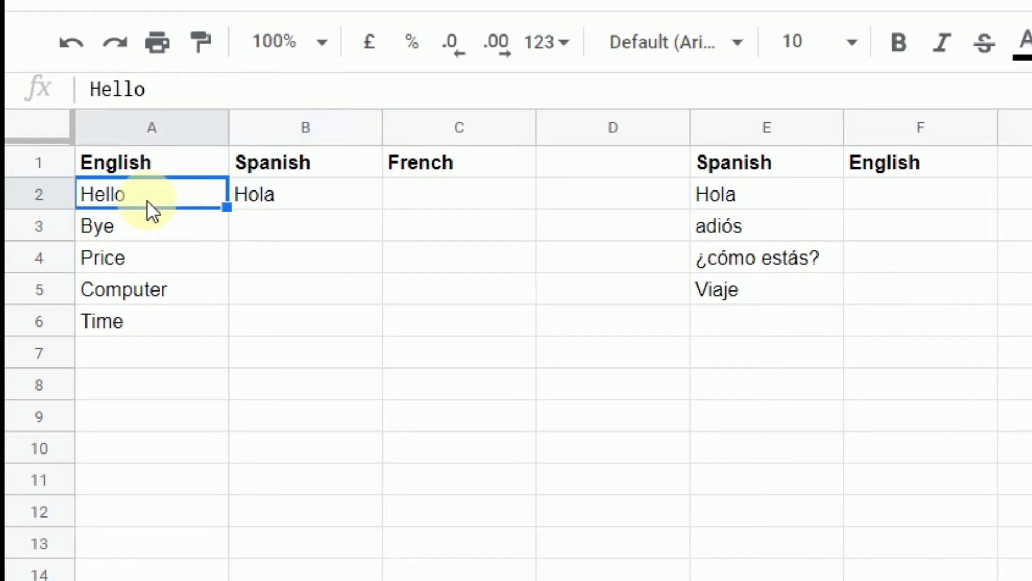
{"action": "left_click", "coordinate": [242, 210]}
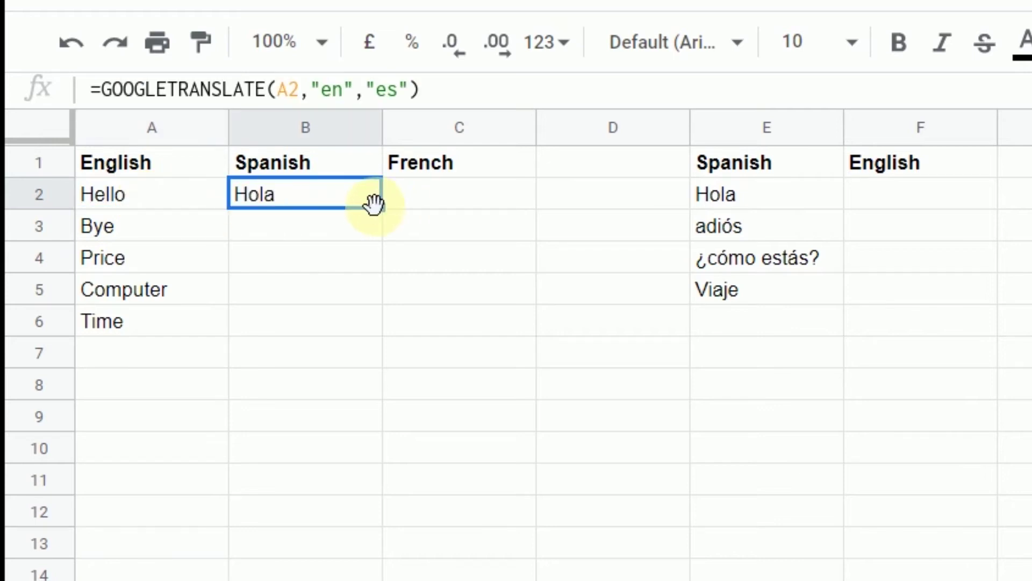
{"action": "left_click", "coordinate": [151, 230]}
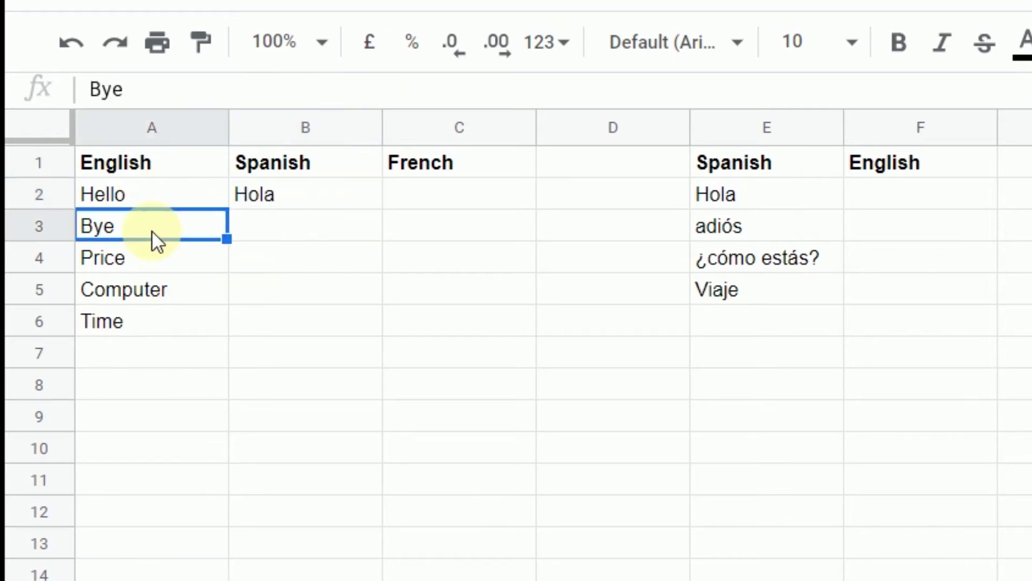
{"action": "left_click", "coordinate": [151, 304]}
{"action": "left_click", "coordinate": [165, 333]}
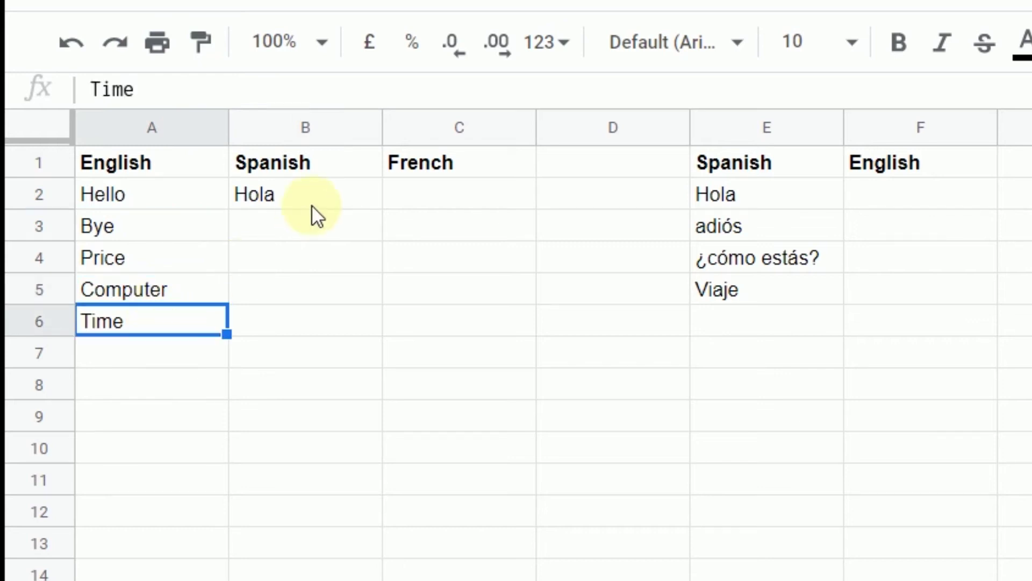
{"action": "left_click", "coordinate": [312, 204]}
{"action": "left_click_drag", "start_coordinate": [381, 206], "coordinate": [368, 321]}
Step: Check the filled Spanish formulas in B3 and B6 against their English words Bye and Time
{"action": "left_click", "coordinate": [275, 317]}
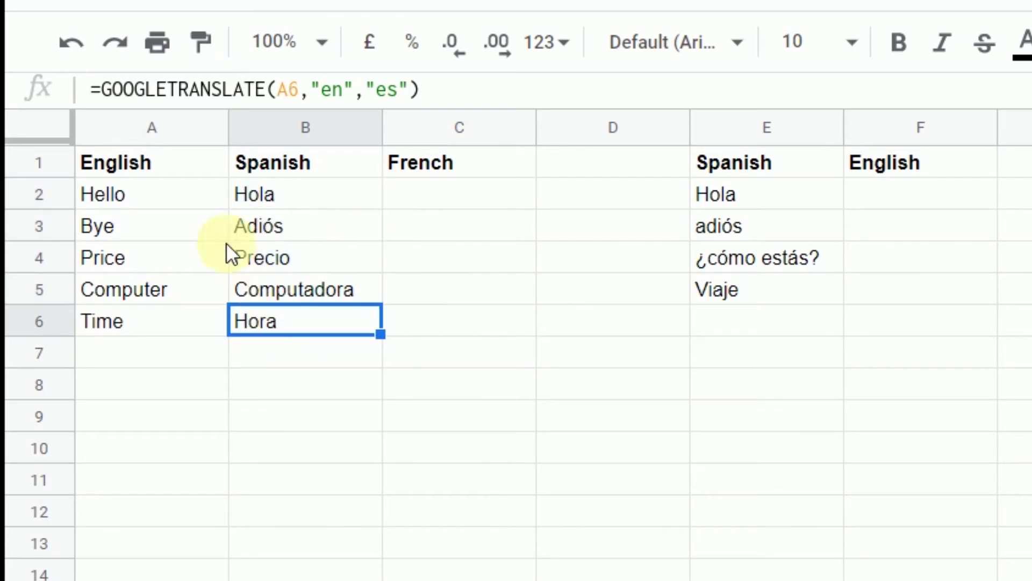
{"action": "left_click", "coordinate": [198, 250]}
{"action": "key", "text": "ctrl+c"}
{"action": "left_click", "coordinate": [172, 225]}
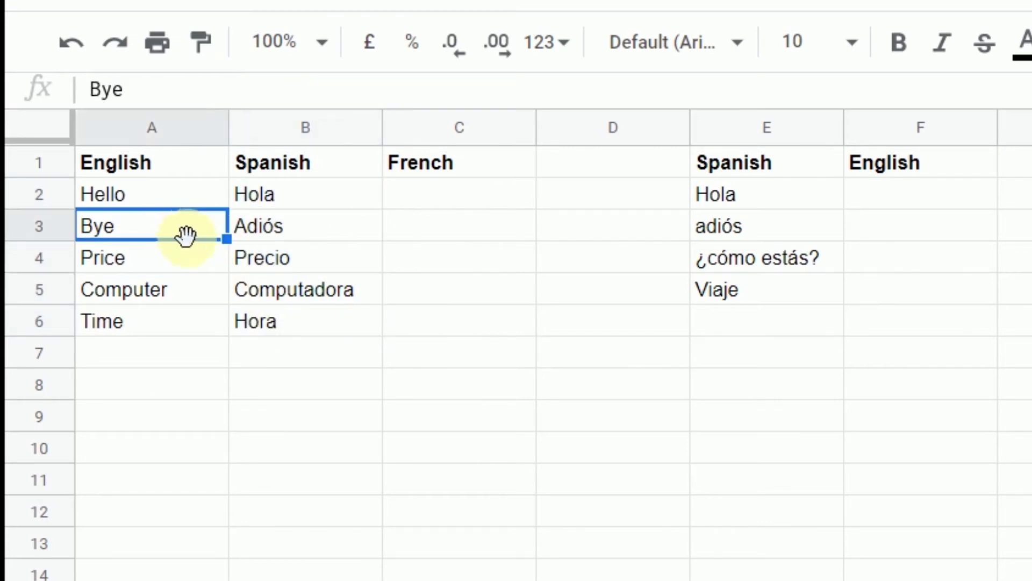
{"action": "left_click", "coordinate": [281, 226]}
{"action": "left_click", "coordinate": [161, 325]}
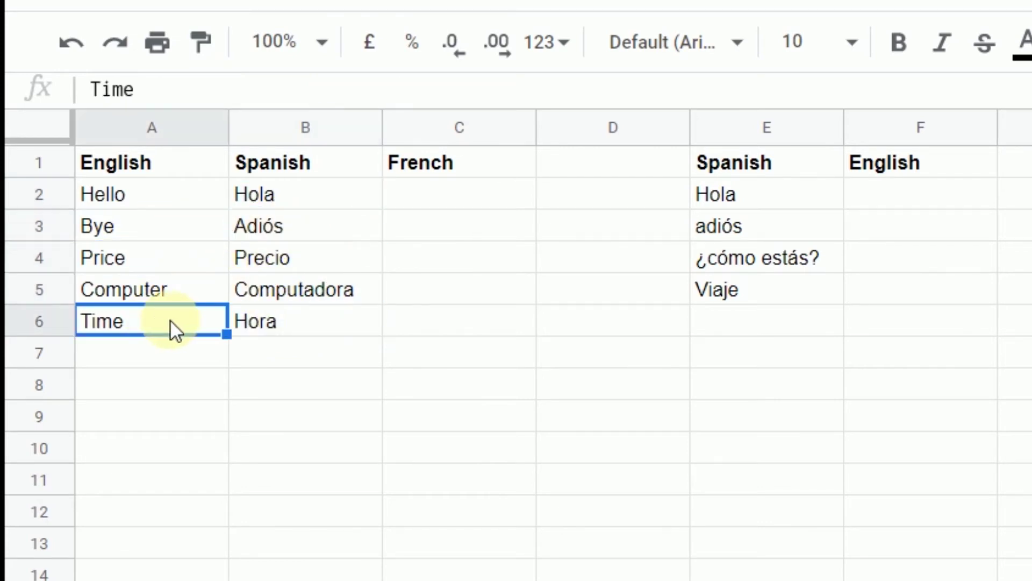
{"action": "left_click", "coordinate": [270, 324]}
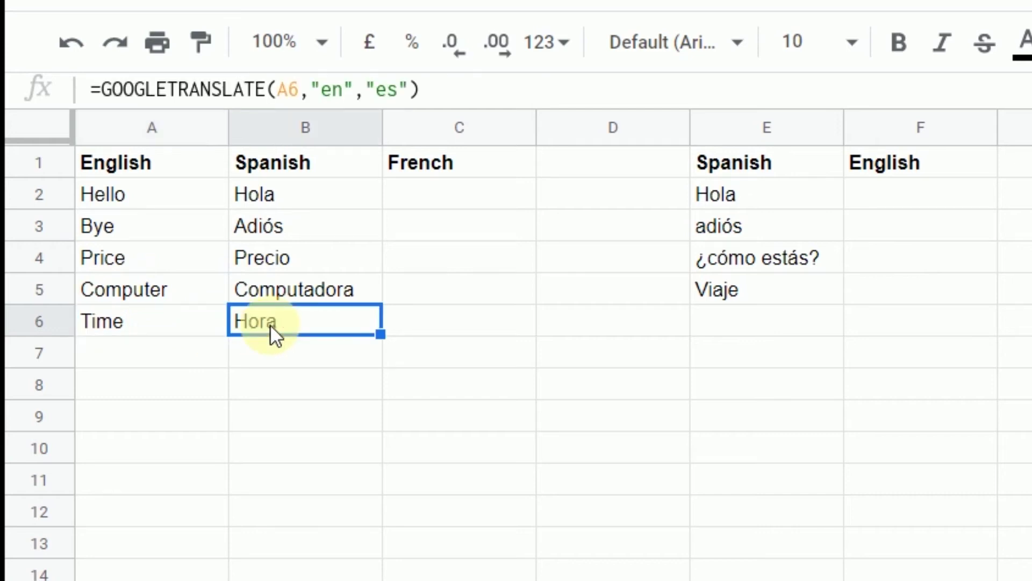
Step: Enter =GOOGLETRANSLATE(A2,"en","fr") in C2 so it shows Bonjour
{"action": "left_click", "coordinate": [409, 189]}
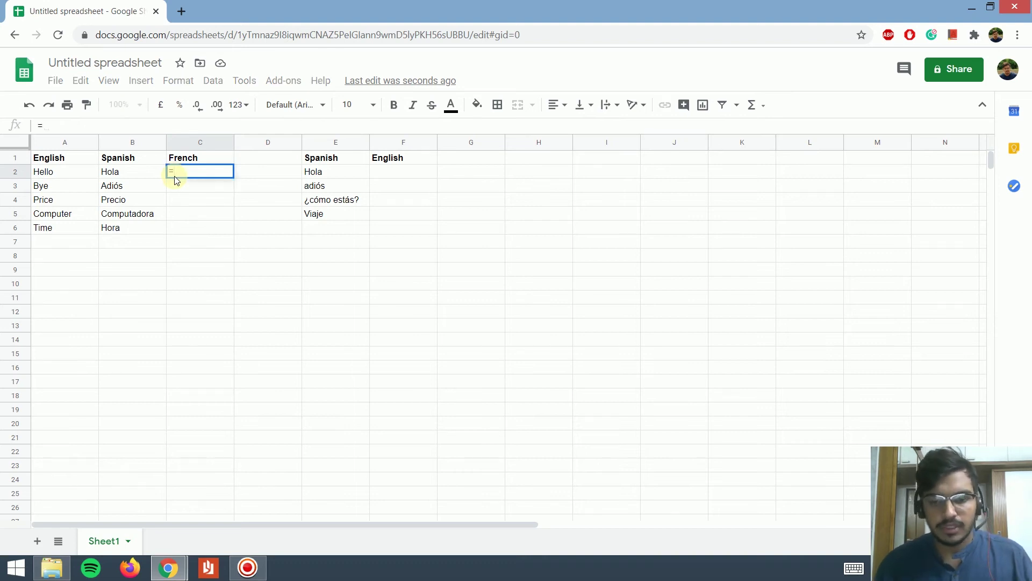
{"action": "type", "text": "=goo"}
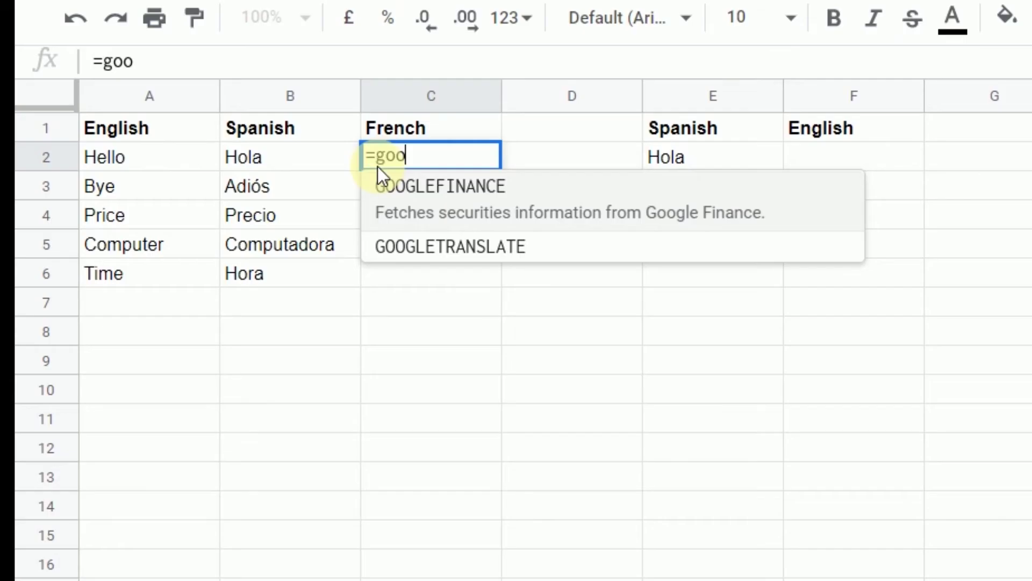
{"action": "key", "text": "Down"}
{"action": "key", "text": "Return"}
{"action": "left_click", "coordinate": [102, 159]}
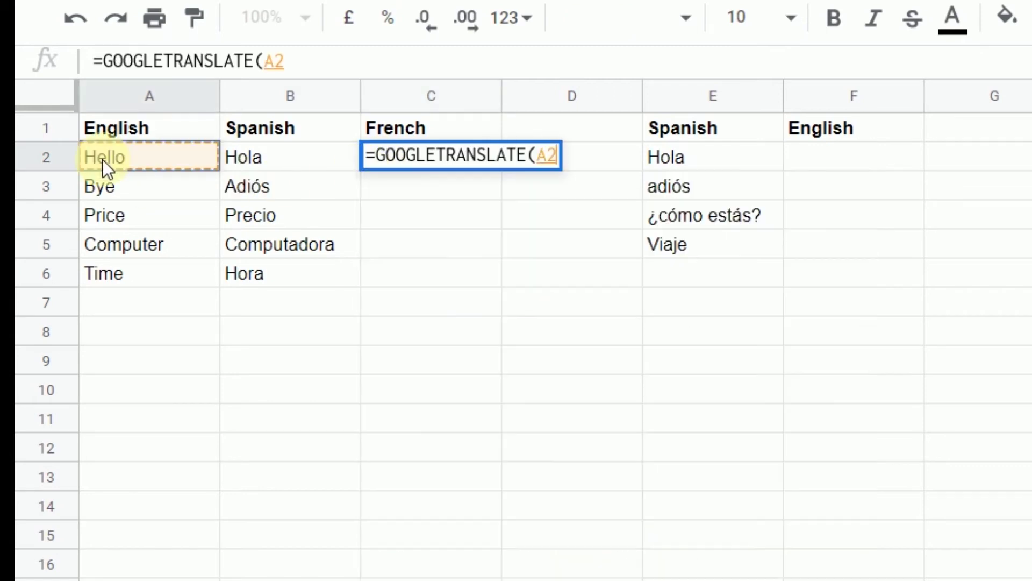
{"action": "type", "text": ",\"e"}
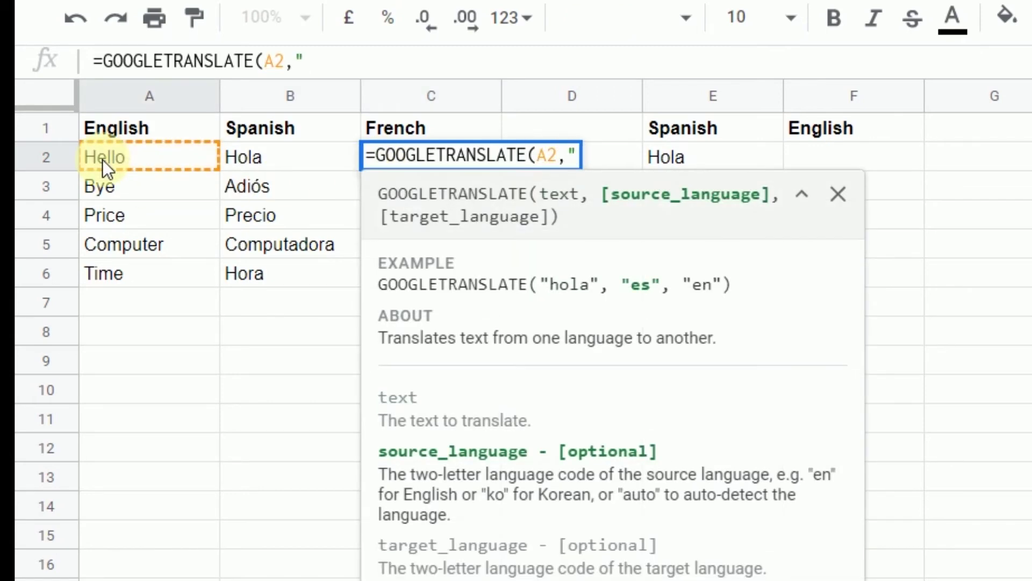
{"action": "type", "text": "n\""}
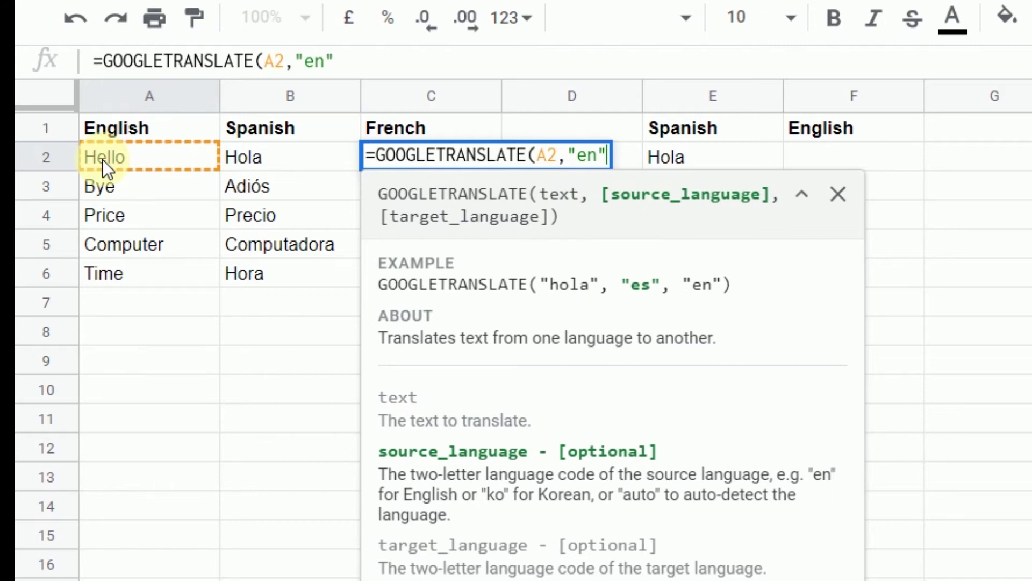
{"action": "type", "text": ",\""}
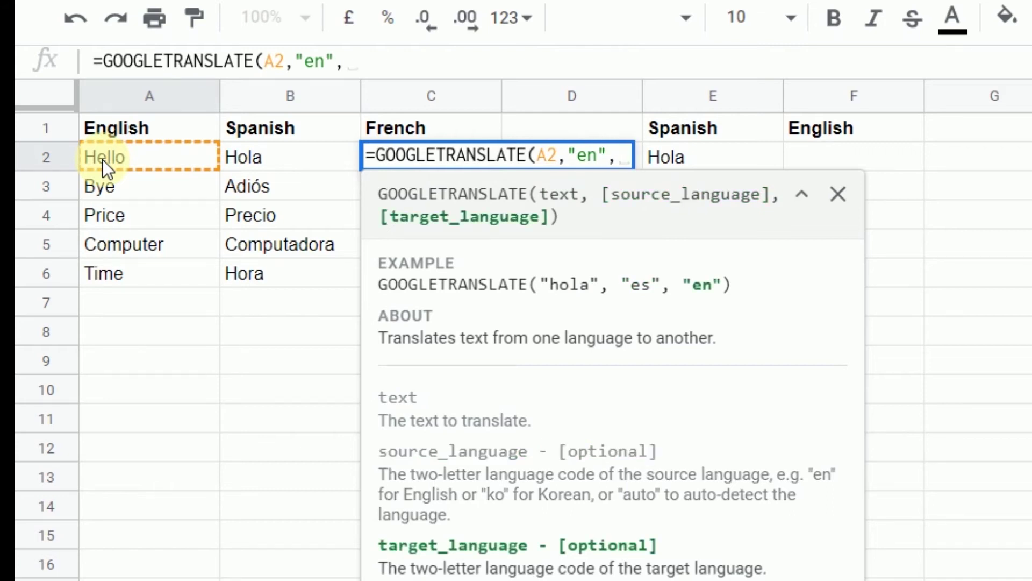
{"action": "type", "text": "fr"}
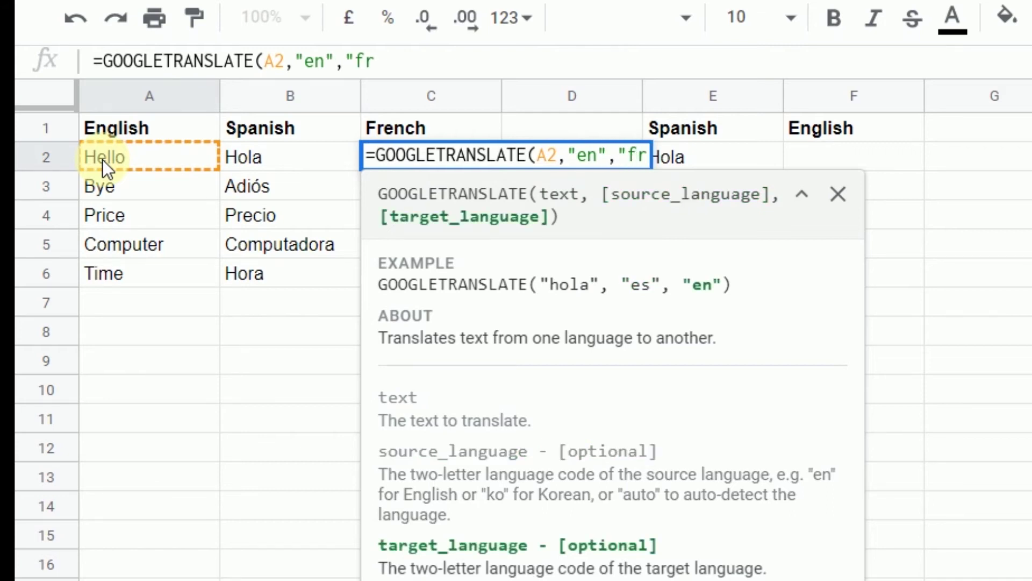
{"action": "type", "text": "\")"}
{"action": "key", "text": "Return"}
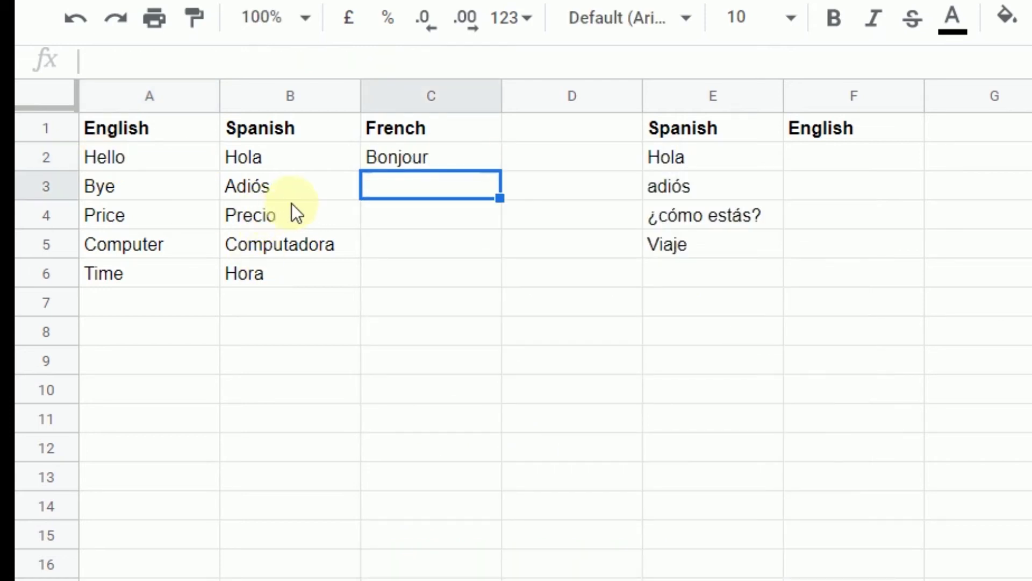
Step: Copy the C2 French formula down to C6: Au revoir, Prix, Ordinateur, Temps, and check C6 against Time
{"action": "left_click", "coordinate": [452, 161]}
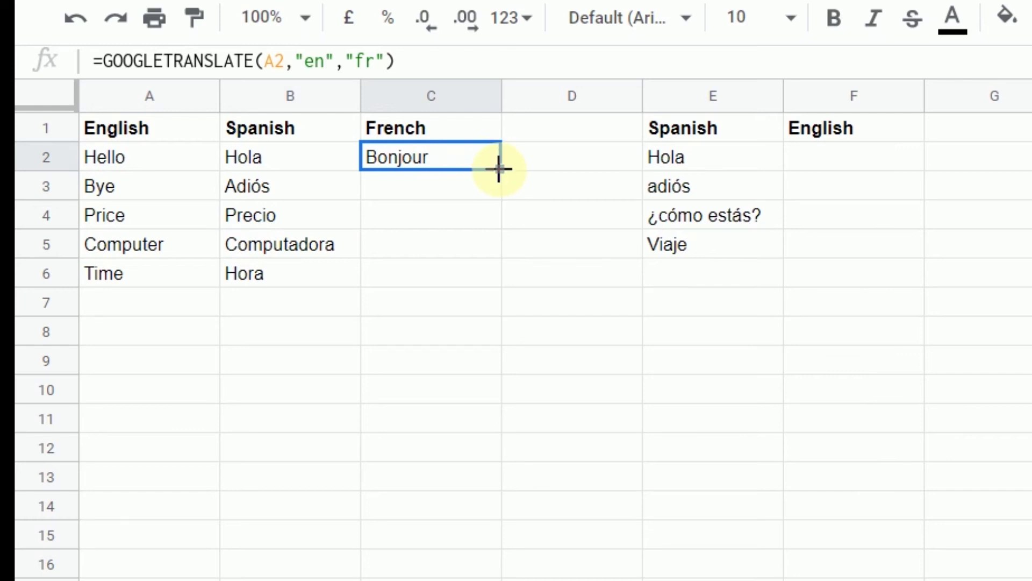
{"action": "left_click_drag", "start_coordinate": [500, 168], "coordinate": [477, 276]}
{"action": "key", "text": "Down"}
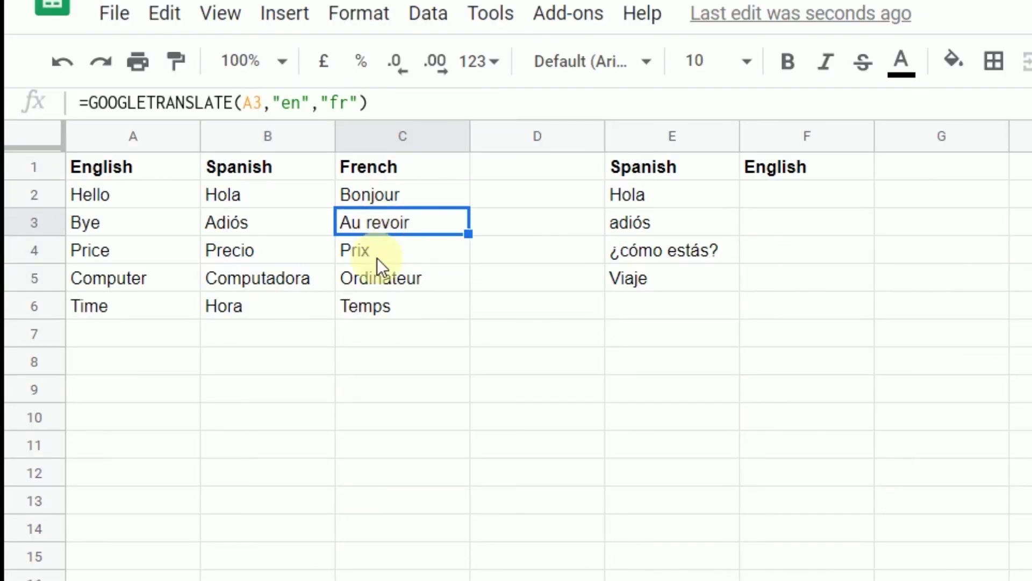
{"action": "left_click", "coordinate": [373, 307]}
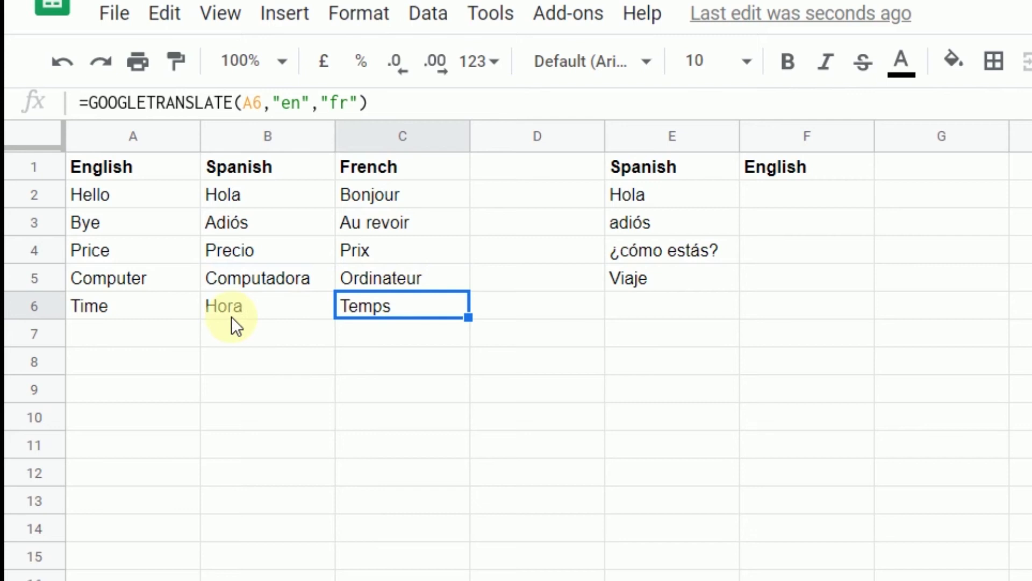
{"action": "left_click", "coordinate": [152, 299]}
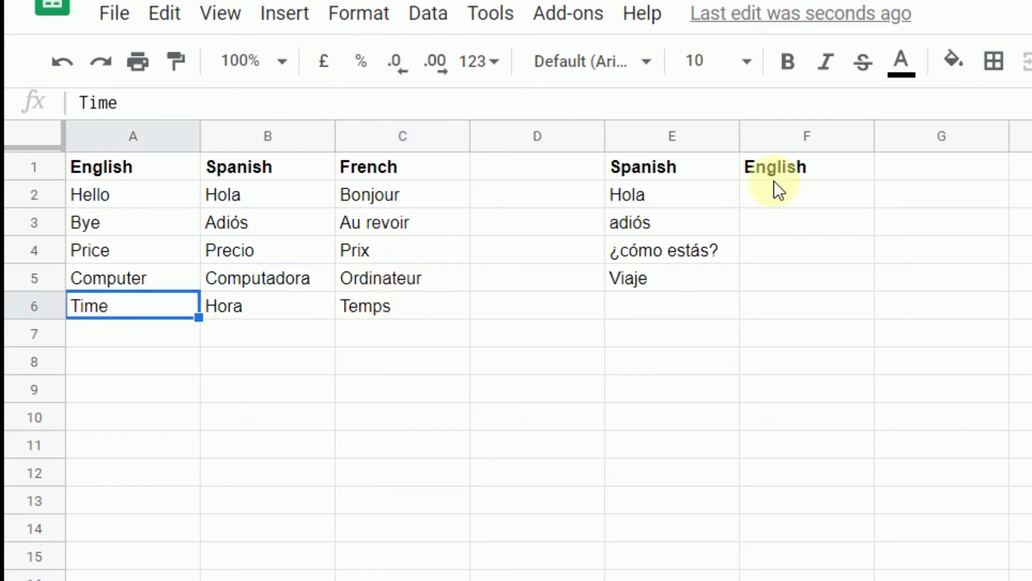
Step: Review the B4 and C2 formulas, then select F2 beside Hola for the English translation
{"action": "left_click", "coordinate": [320, 250]}
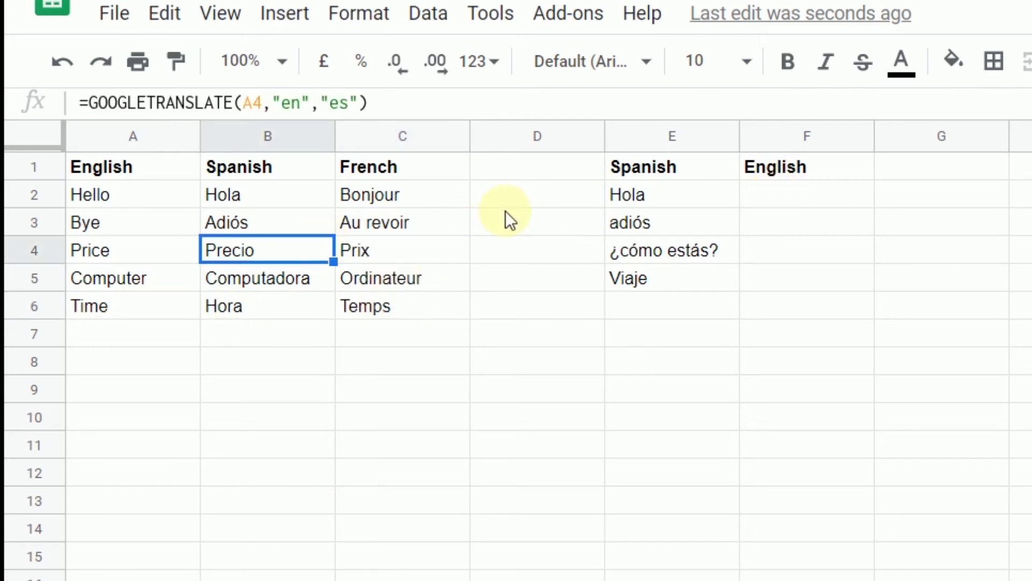
{"action": "key", "text": "Right"}
{"action": "key", "text": "Up"}
{"action": "key", "text": "Up"}
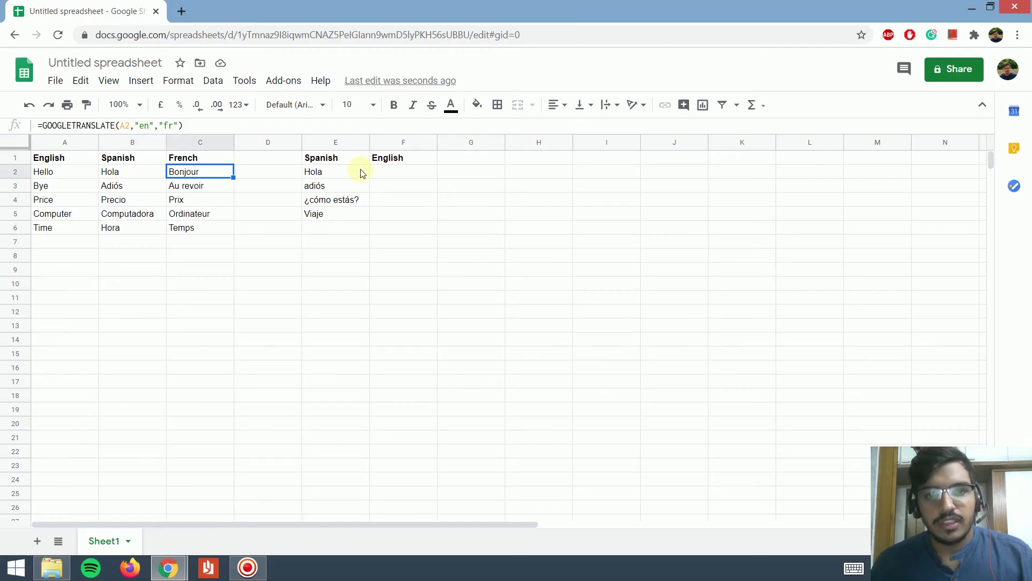
{"action": "left_click", "coordinate": [403, 172]}
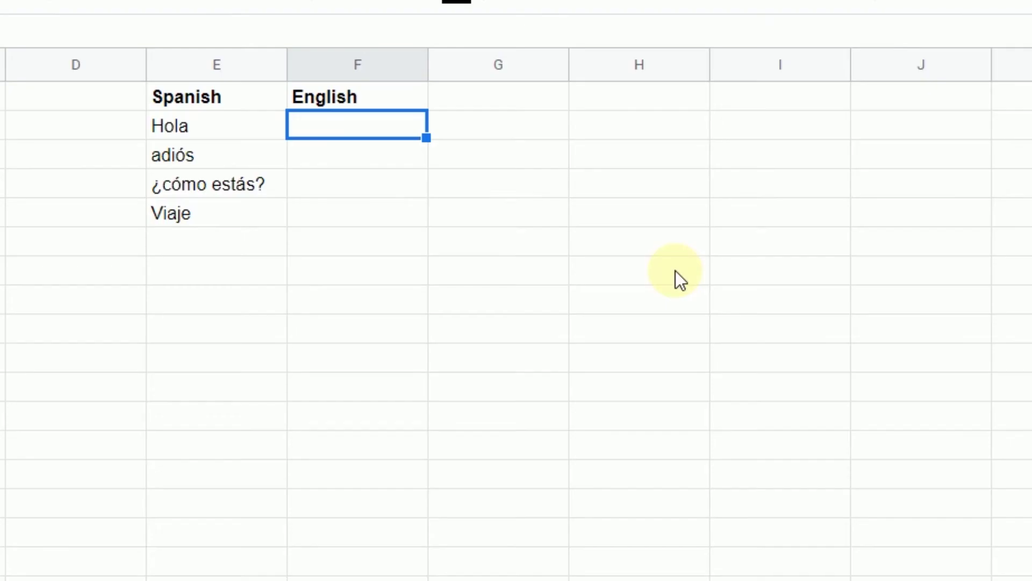
{"action": "type", "text": "="}
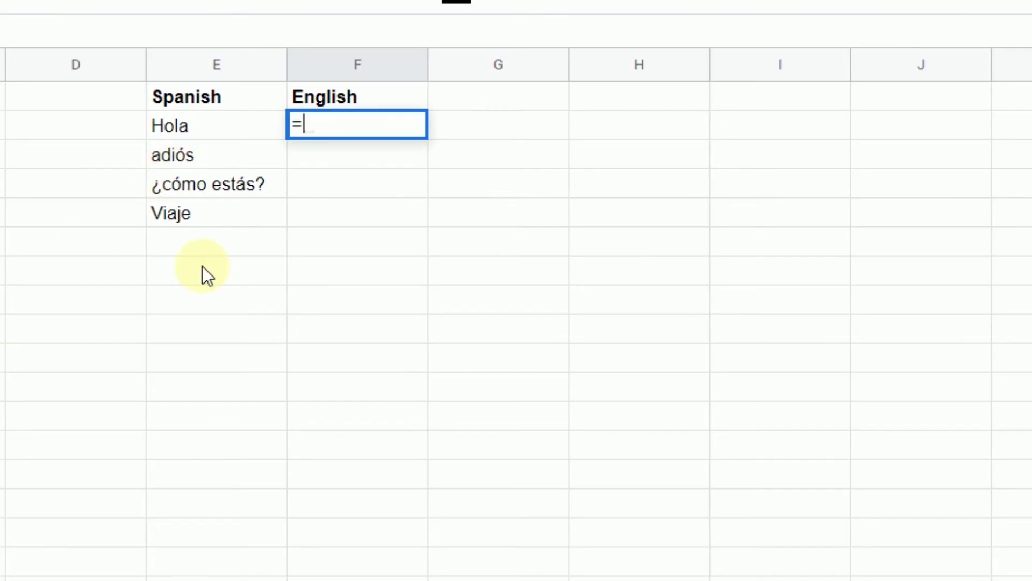
{"action": "type", "text": "g"}
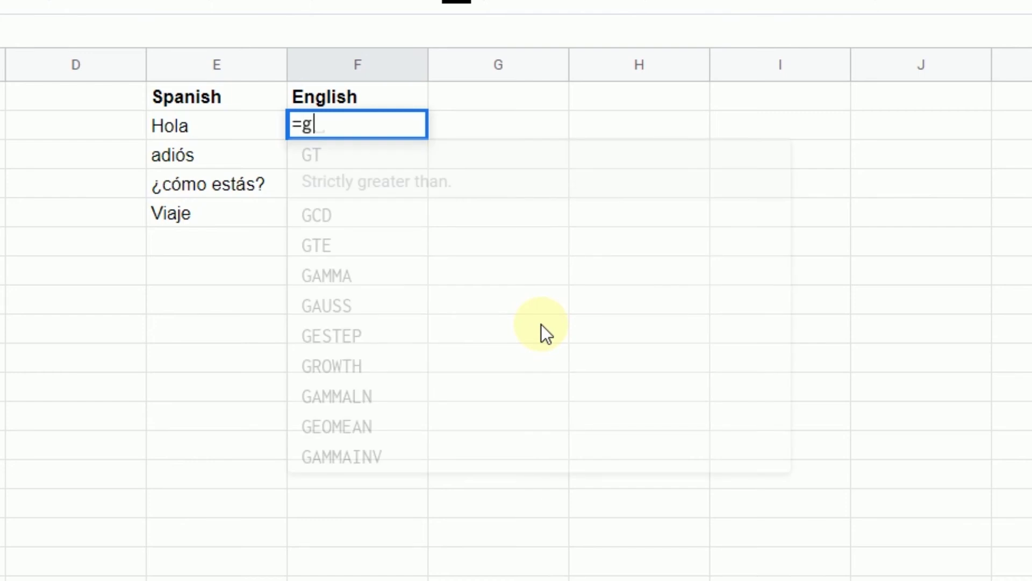
{"action": "type", "text": "oo"}
Step: Enter =GOOGLETRANSLATE(E2,"es","en") in F2 so it shows Hello
{"action": "key", "text": "Tab"}
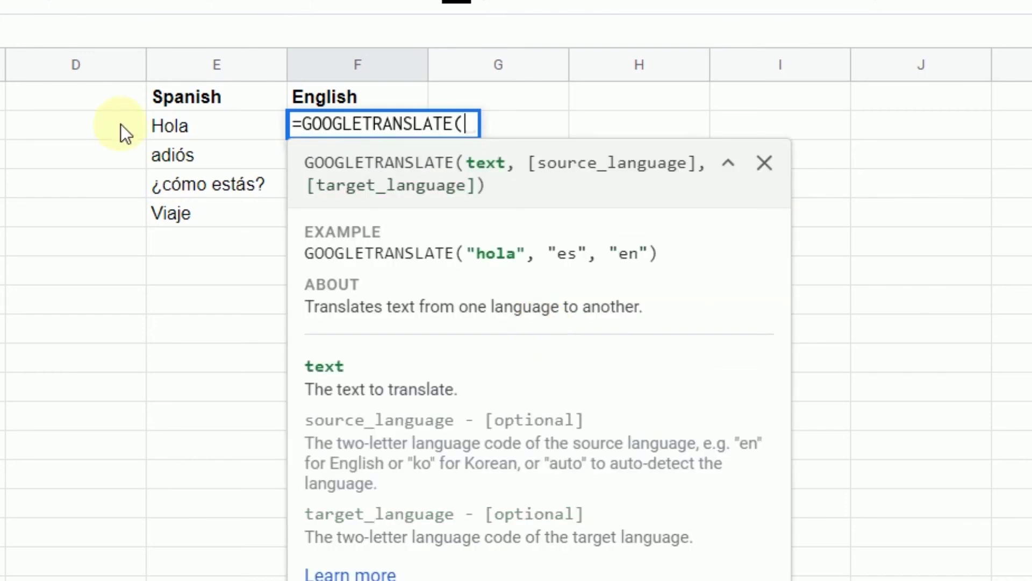
{"action": "left_click", "coordinate": [178, 127]}
{"action": "type", "text": ",\""}
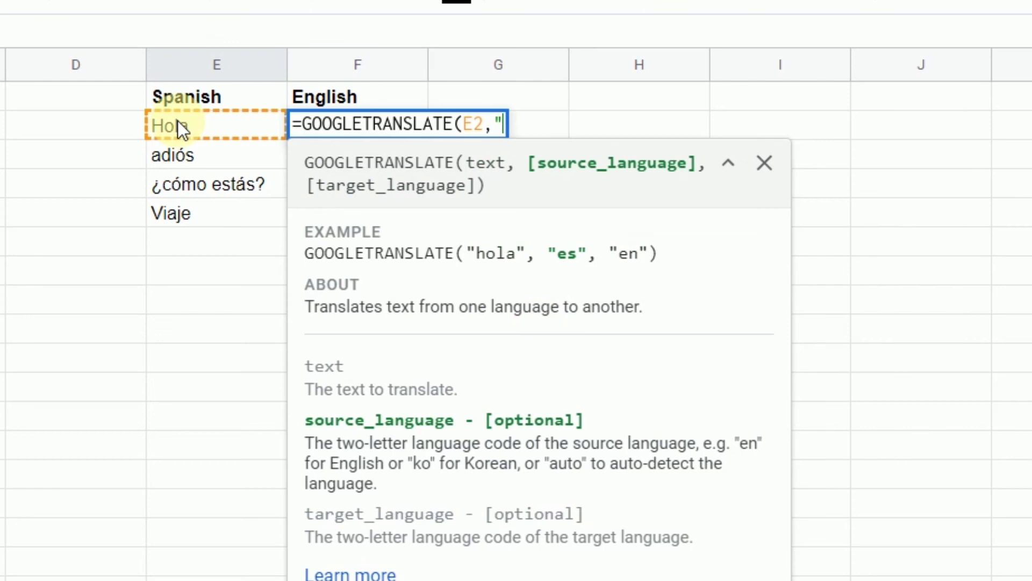
{"action": "type", "text": "es\","}
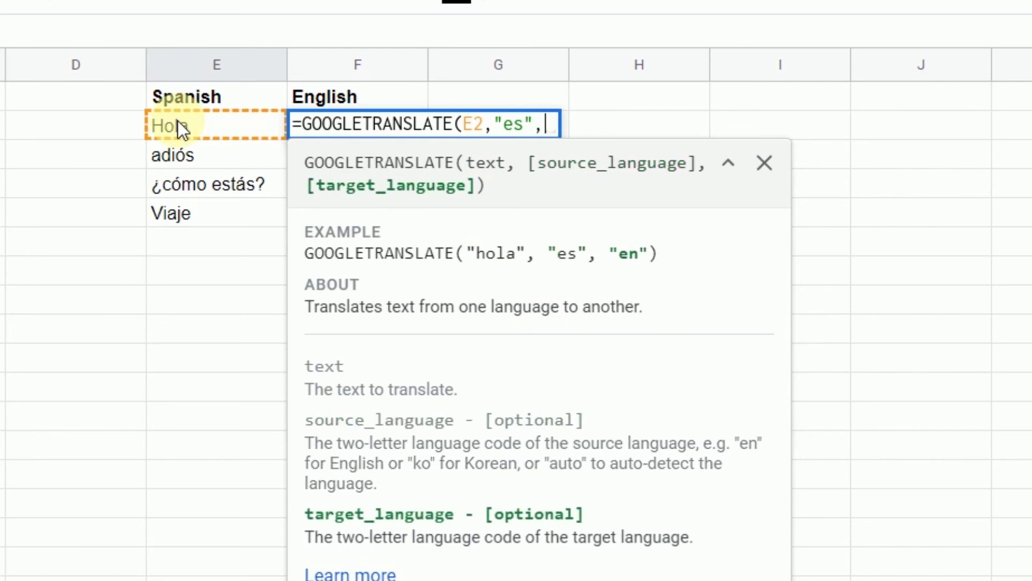
{"action": "type", "text": "\"en\""}
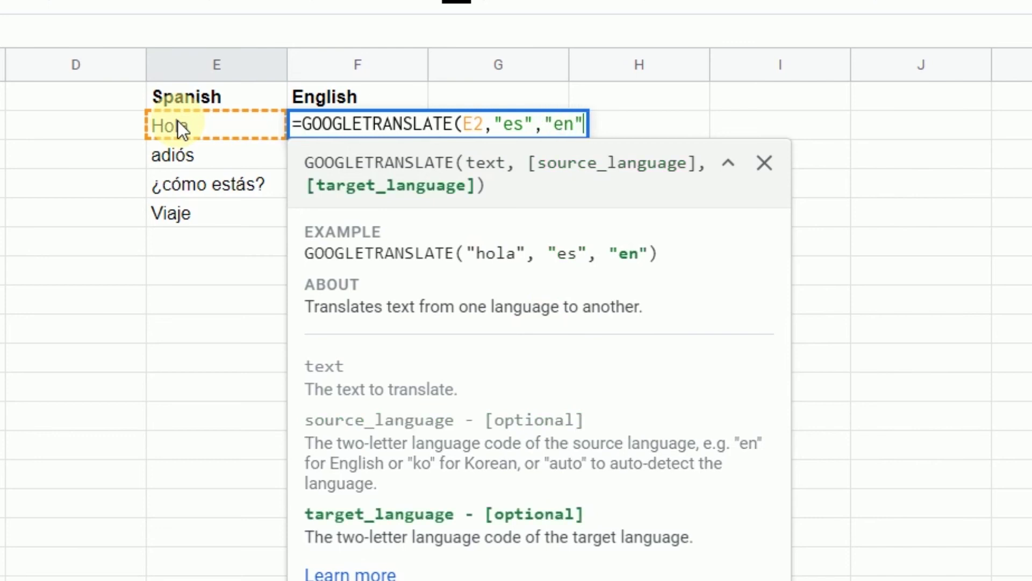
{"action": "type", "text": ")"}
{"action": "key", "text": "Return"}
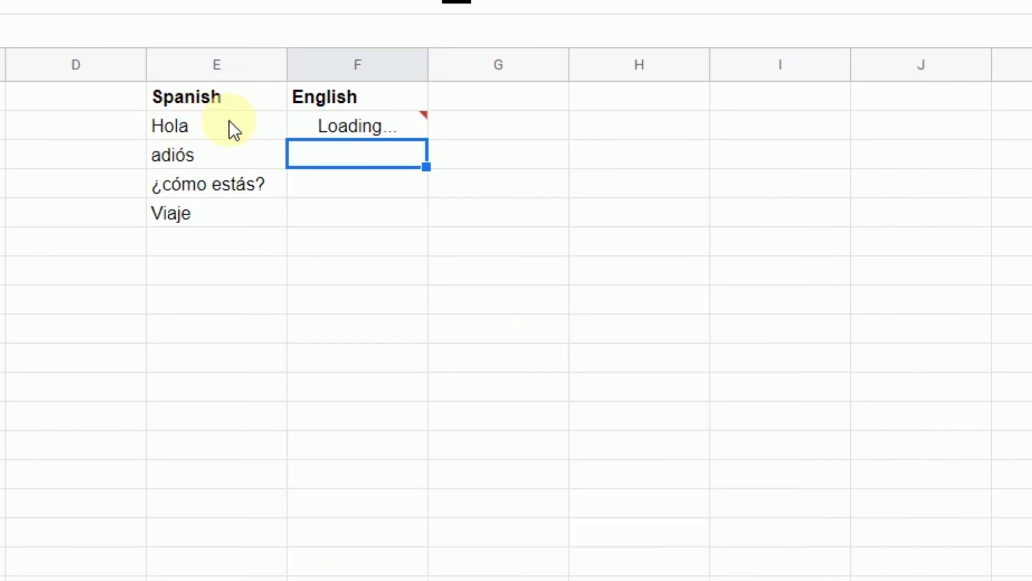
{"action": "left_click", "coordinate": [327, 135]}
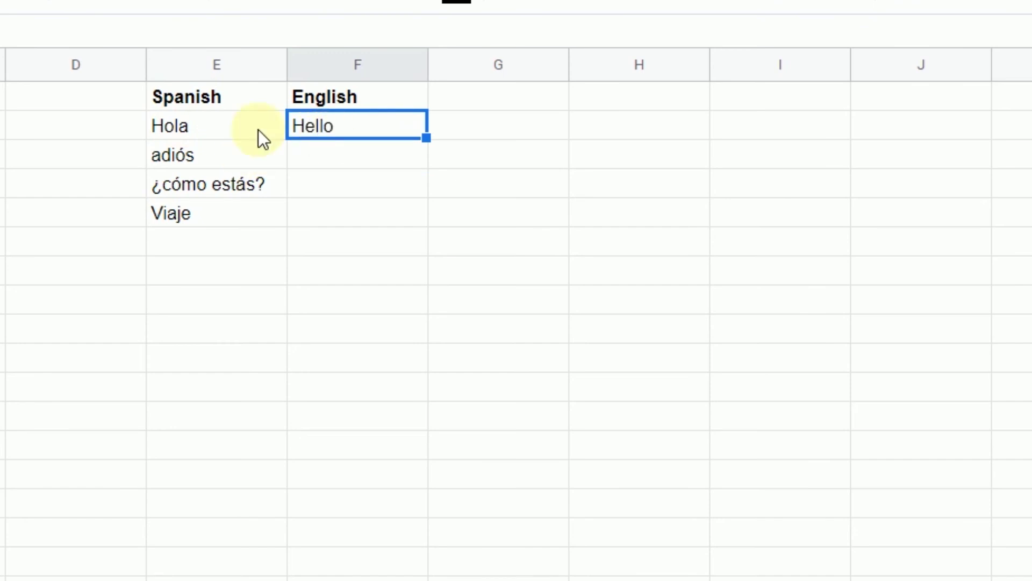
Step: Copy the F2 formula down to F5: goodbye, how are you?, Travel, and check F5 and F3
{"action": "left_click", "coordinate": [258, 134]}
{"action": "left_click", "coordinate": [323, 134]}
{"action": "mouse_move", "coordinate": [426, 135]}
{"action": "left_mouse_down"}
{"action": "mouse_move", "coordinate": [412, 225]}
{"action": "mouse_move", "coordinate": [380, 226]}
{"action": "left_mouse_up"}
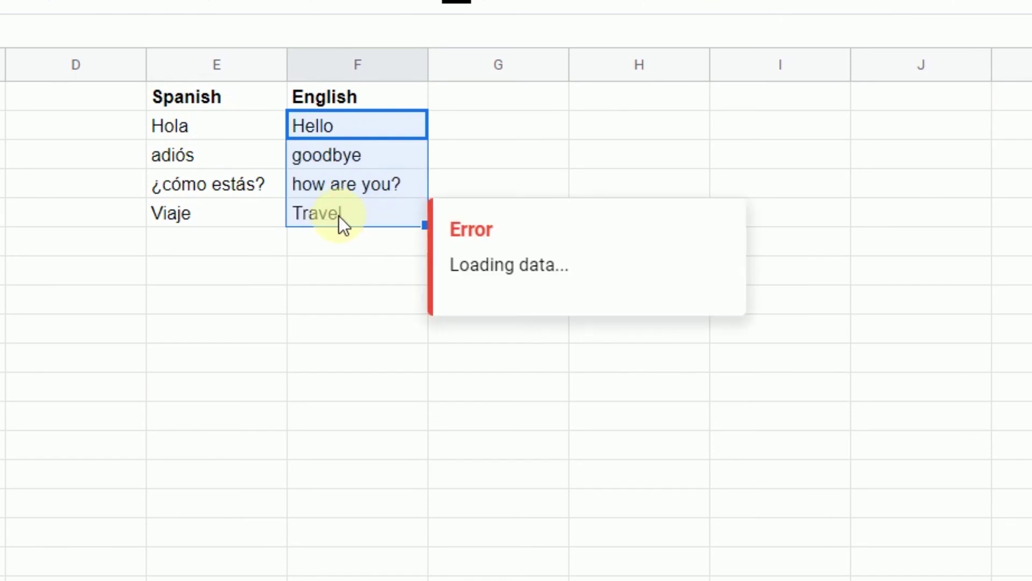
{"action": "left_click", "coordinate": [339, 215]}
{"action": "left_click", "coordinate": [292, 164]}
Step: Review the Spanish source phrases Hola and ¿cómo estás?, ending at the top of the list
{"action": "key", "text": "Up"}
{"action": "key", "text": "Left"}
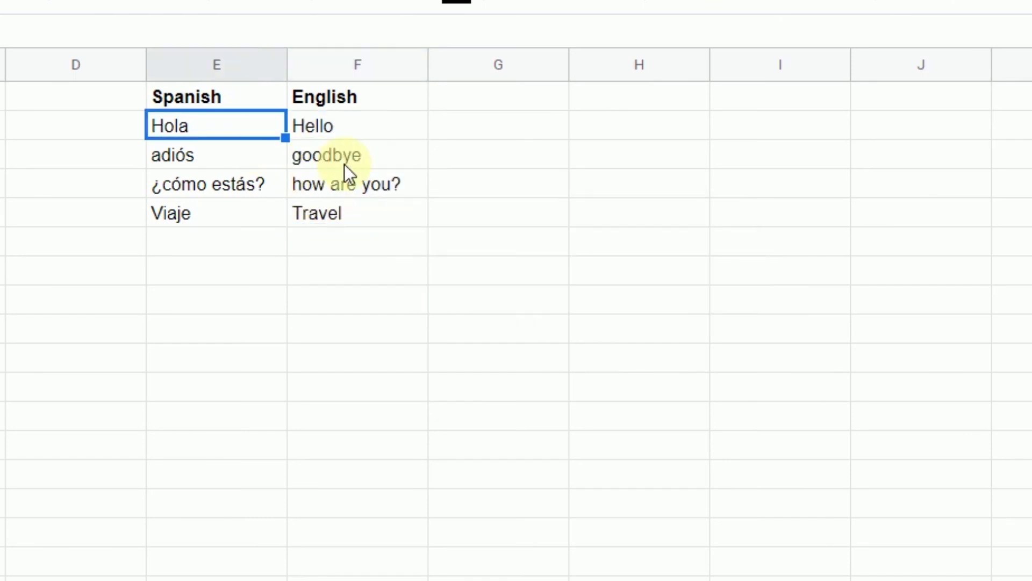
{"action": "left_click", "coordinate": [243, 185]}
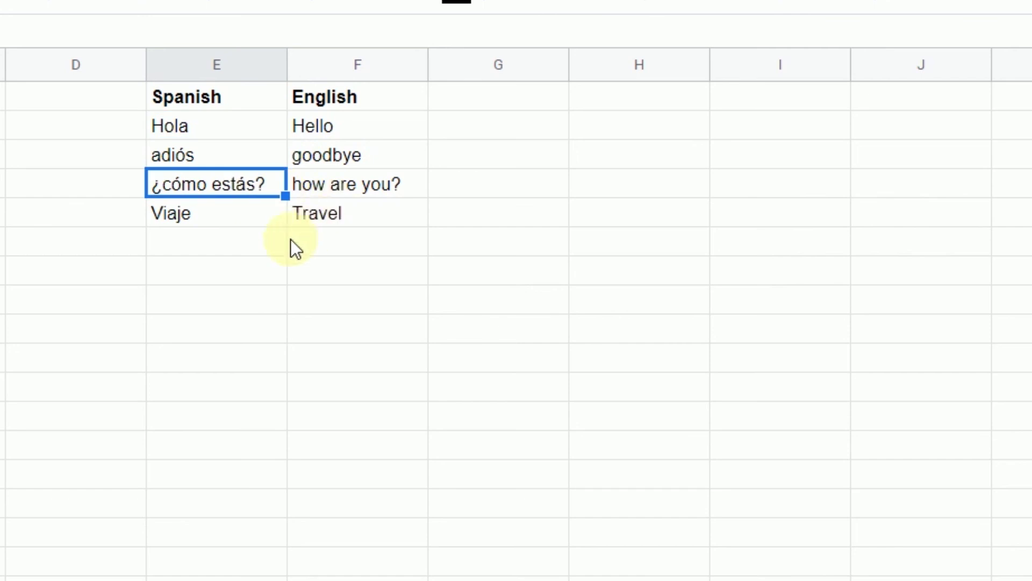
{"action": "left_click", "coordinate": [240, 239]}
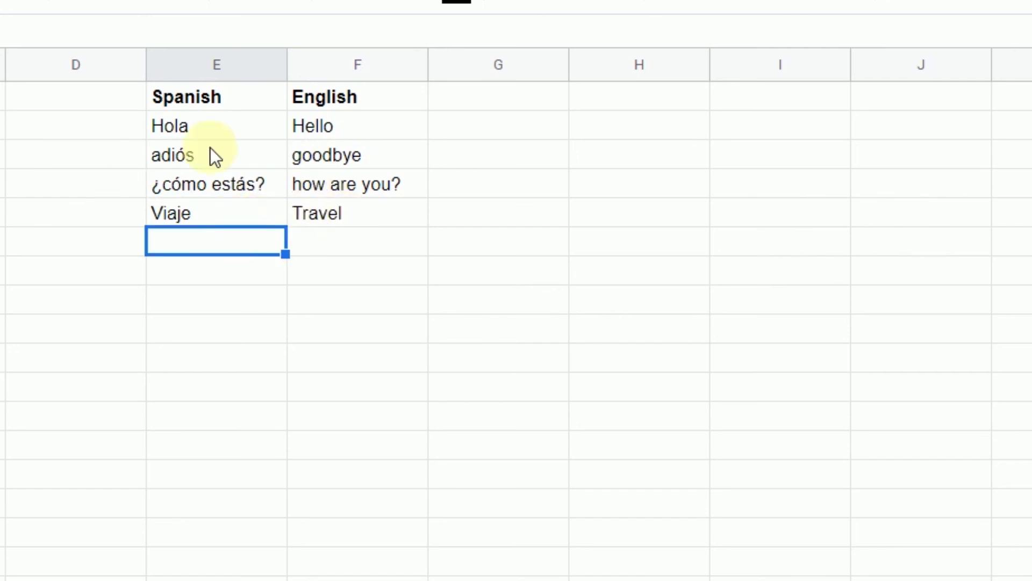
{"action": "key", "text": "Up"}
{"action": "key", "text": "Up"}
{"action": "key", "text": "Up"}
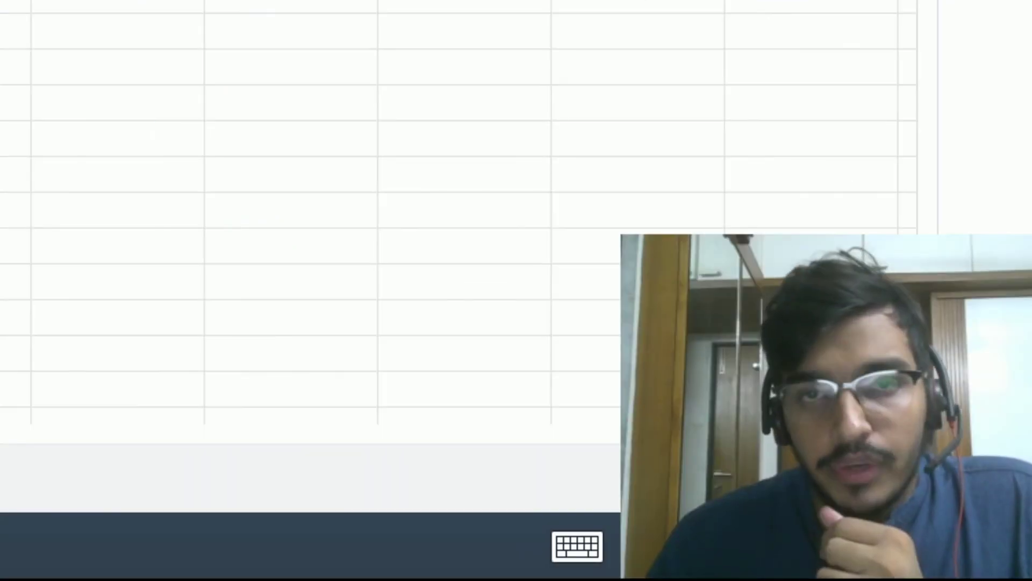